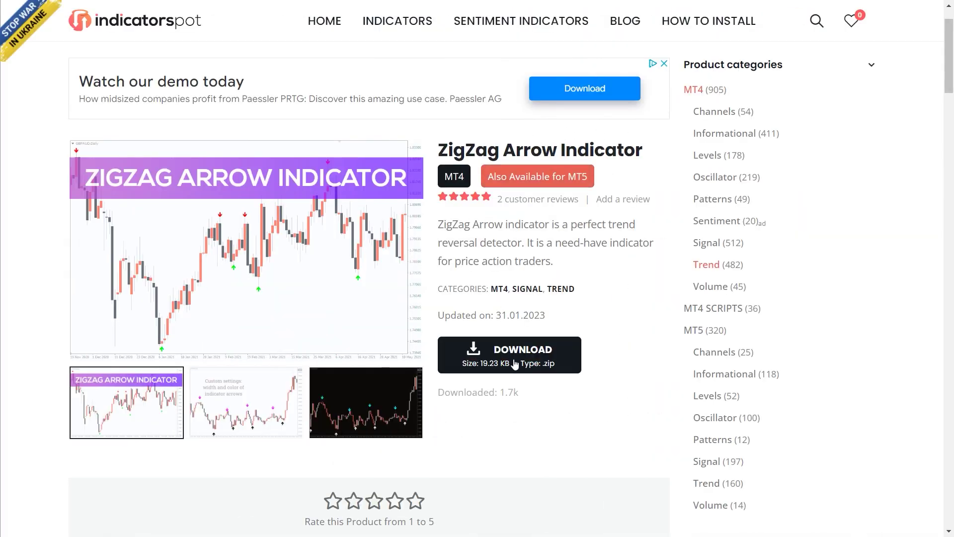
# - Download Zig-Zag-Arrow.zip from the indicatorspot ZigZag Arrow Indicator page
pyautogui.click(514, 365)
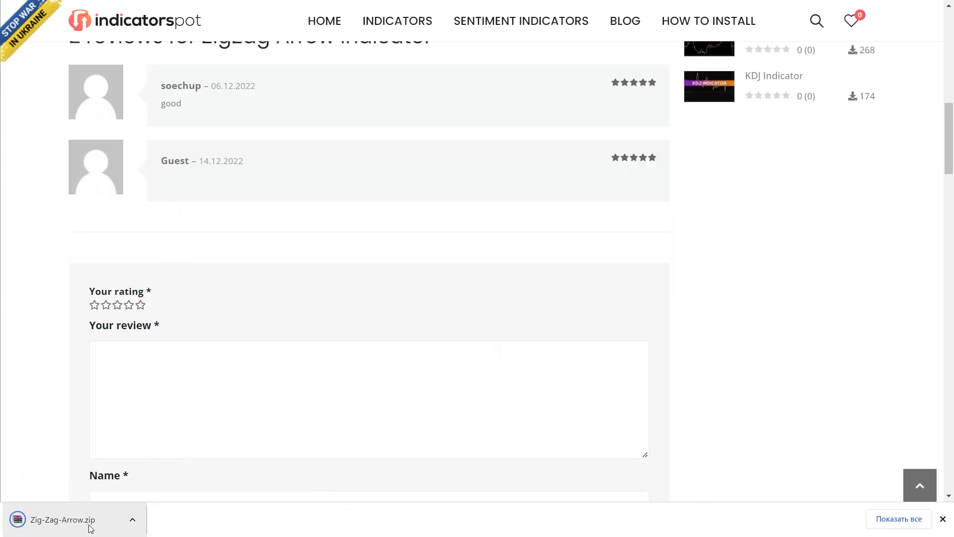
# - Drop Zig Zag Arrow onto the EURUSD,H1 chart, check its Common settings, and confirm
pyautogui.moveTo(490, 346); pyautogui.dragTo(522, 303)
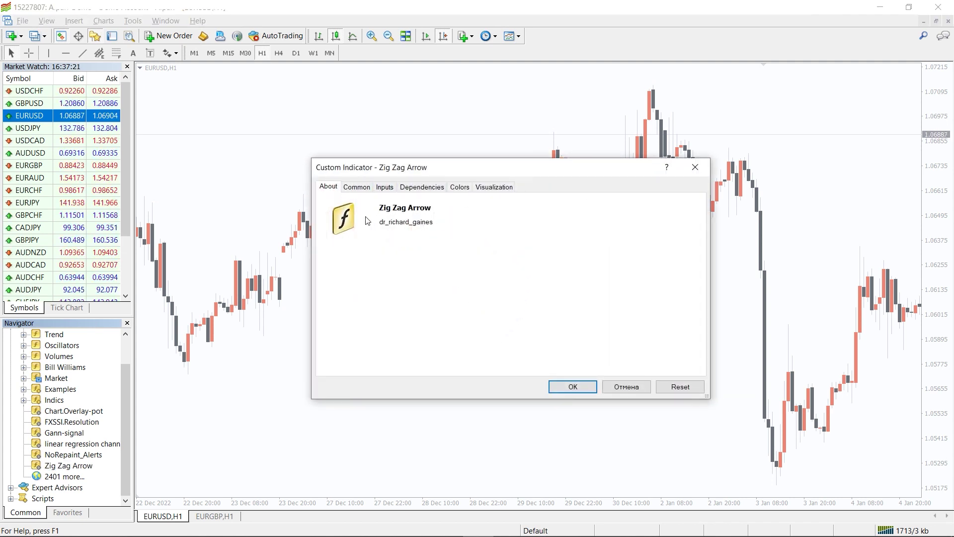
pyautogui.click(359, 186)
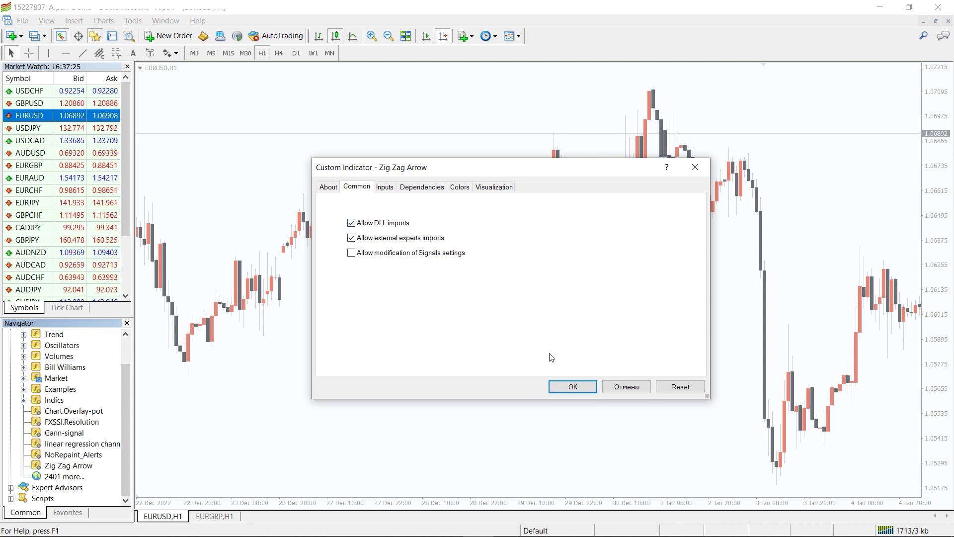
pyautogui.click(568, 388)
pyautogui.scroll(-10, 605, 349)
pyautogui.scroll(-3, 594, 339)
pyautogui.scroll(-3, 573, 325)
pyautogui.scroll(-3, 548, 310)
pyautogui.scroll(-2, 528, 297)
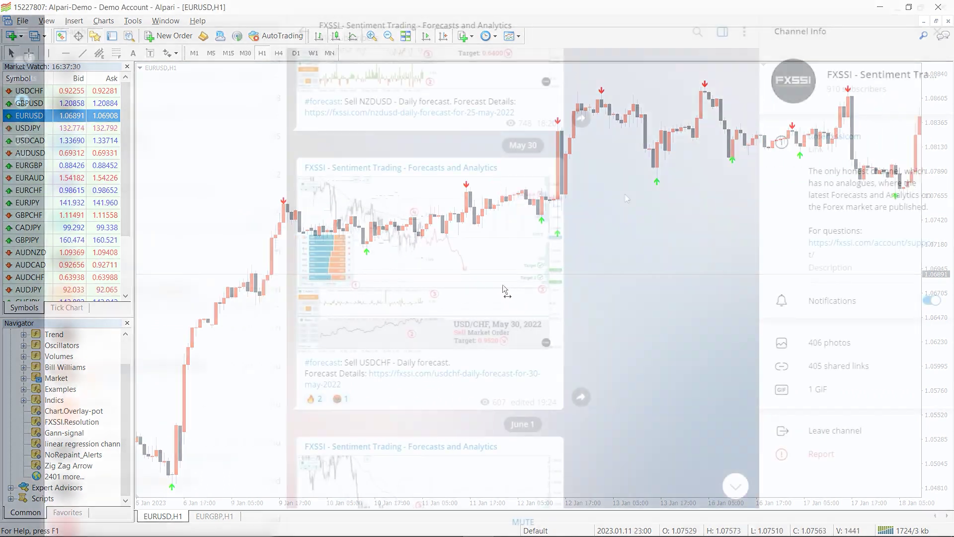
pyautogui.scroll(-1, 627, 200)
pyautogui.scroll(-1, 627, 202)
pyautogui.scroll(-3, 628, 206)
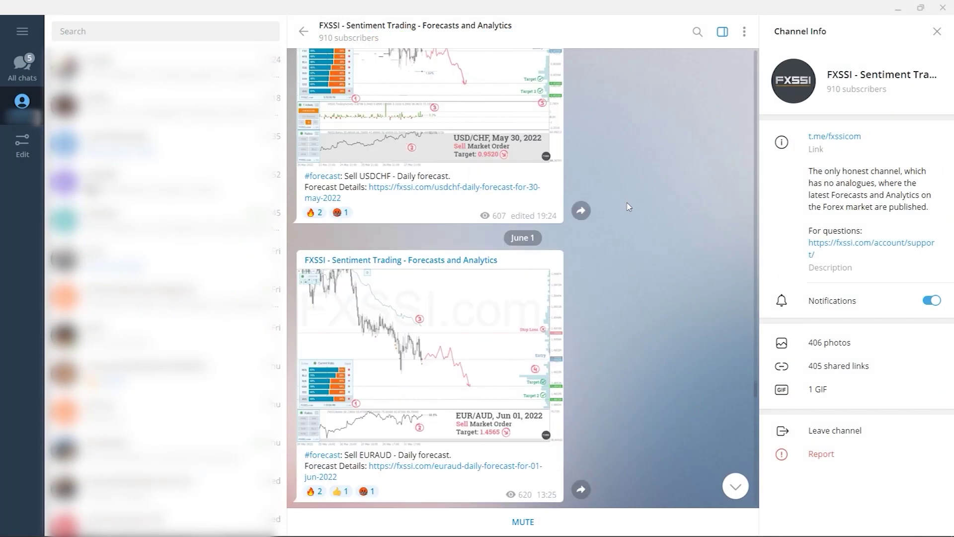
pyautogui.scroll(-1, 628, 208)
pyautogui.scroll(-1, 627, 207)
pyautogui.scroll(-1, 627, 207)
pyautogui.scroll(-1, 628, 207)
pyautogui.scroll(-1, 627, 207)
pyautogui.scroll(-1, 628, 207)
pyautogui.scroll(-1, 628, 208)
pyautogui.scroll(-1, 628, 208)
pyautogui.scroll(-1, 628, 207)
pyautogui.scroll(-1, 628, 207)
pyautogui.scroll(-1, 628, 207)
pyautogui.scroll(-1, 628, 207)
# - View the AUD/USD forecast photo, add a fire reaction, and open the June 24 post's comments
pyautogui.click(485, 310)
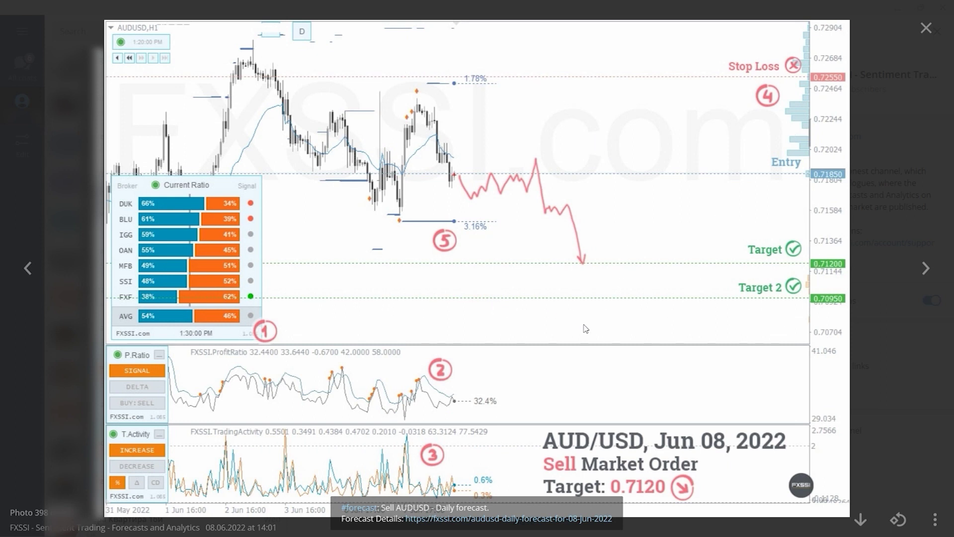
pyautogui.press('Escape')
pyautogui.scroll(-1, 572, 325)
pyautogui.scroll(-1, 573, 326)
pyautogui.scroll(-1, 575, 324)
pyautogui.scroll(-2, 574, 325)
pyautogui.scroll(-1, 574, 324)
pyautogui.scroll(-3, 574, 325)
pyautogui.scroll(-1, 573, 324)
pyautogui.scroll(-1, 574, 324)
pyautogui.scroll(-1, 572, 325)
pyautogui.scroll(-1, 572, 325)
pyautogui.scroll(-2, 571, 325)
pyautogui.scroll(-1, 421, 386)
pyautogui.scroll(-2, 417, 389)
pyautogui.scroll(-1, 411, 394)
pyautogui.scroll(-1, 406, 396)
pyautogui.click(312, 370)
pyautogui.scroll(-10, 376, 362)
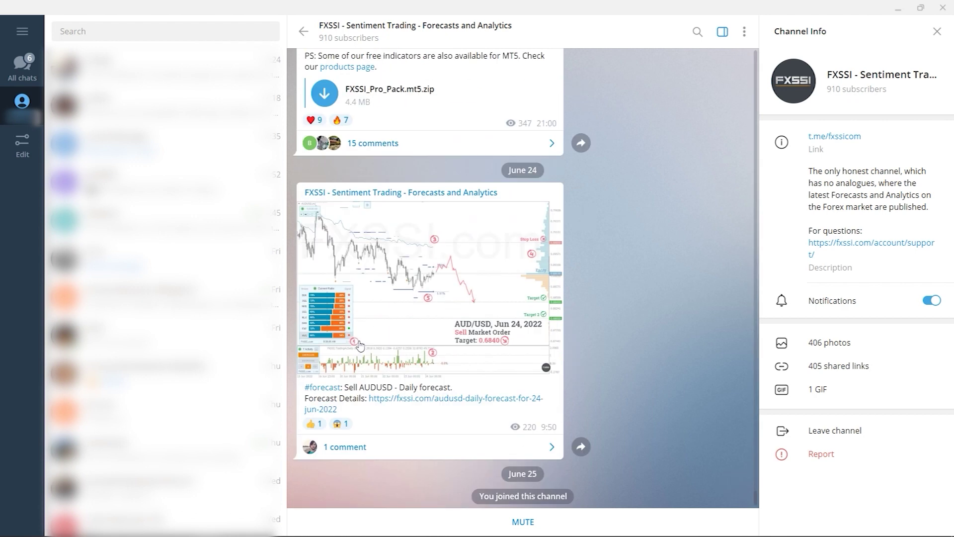
pyautogui.scroll(-1, 359, 344)
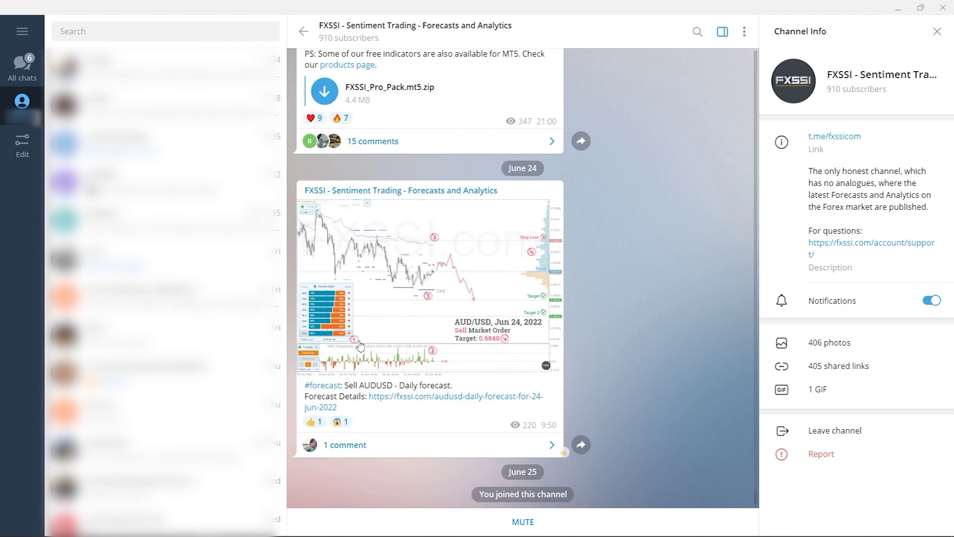
pyautogui.click(372, 446)
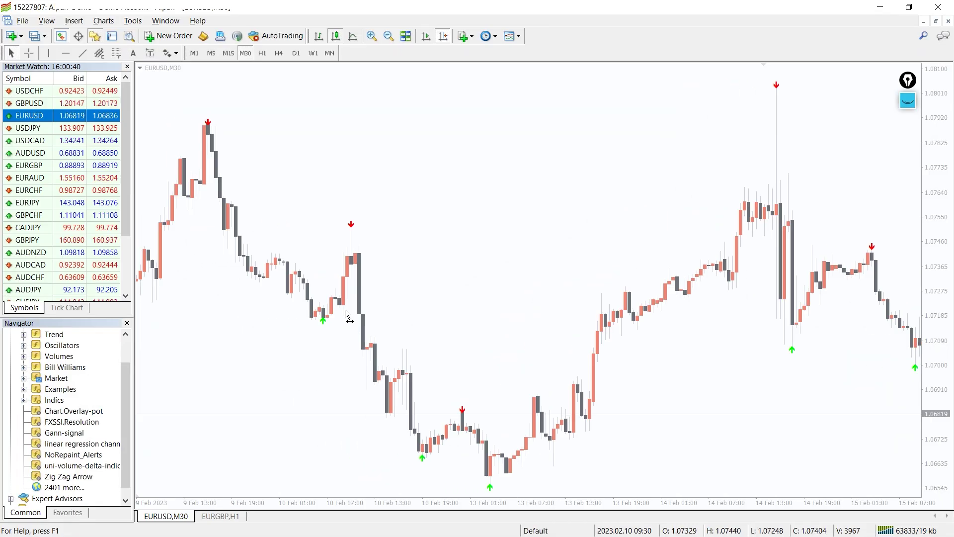
# - Scroll the EURUSD H1 chart back to late January through early February
pyautogui.moveTo(380, 313)
pyautogui.mouseDown()
pyautogui.moveTo(468, 264)
pyautogui.moveTo(604, 97)
pyautogui.mouseUp()
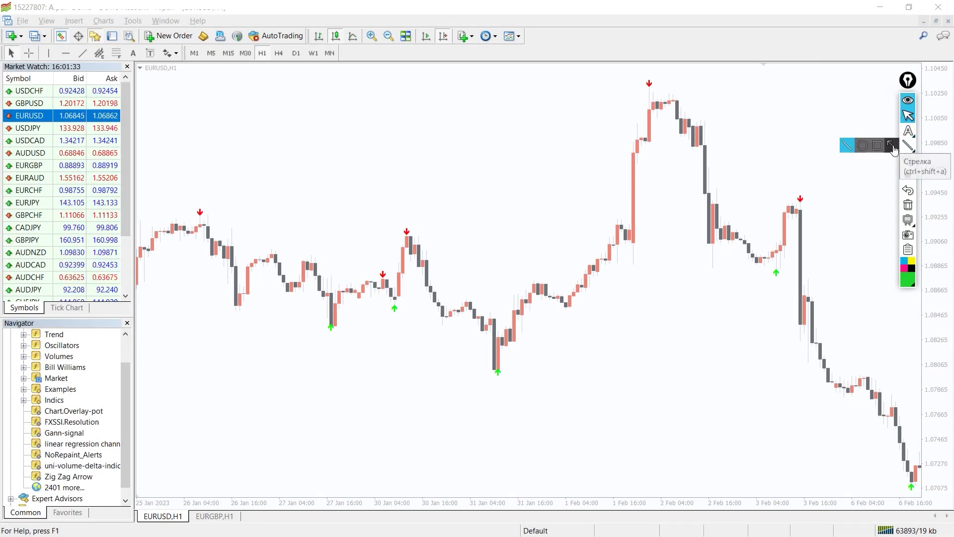
# - Draw a green up arrow over the rally and two pink down arrows over the declines
pyautogui.click(891, 145)
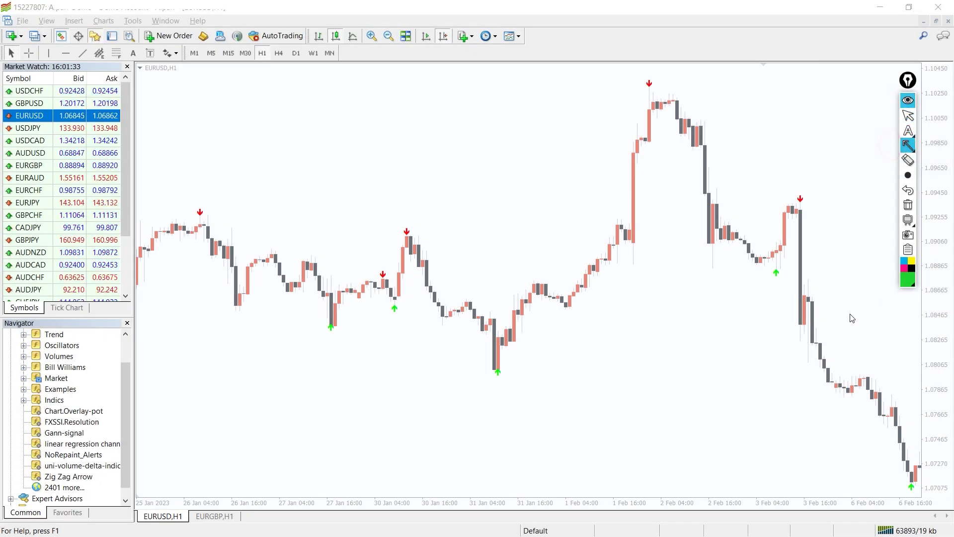
pyautogui.moveTo(507, 273); pyautogui.dragTo(615, 168)
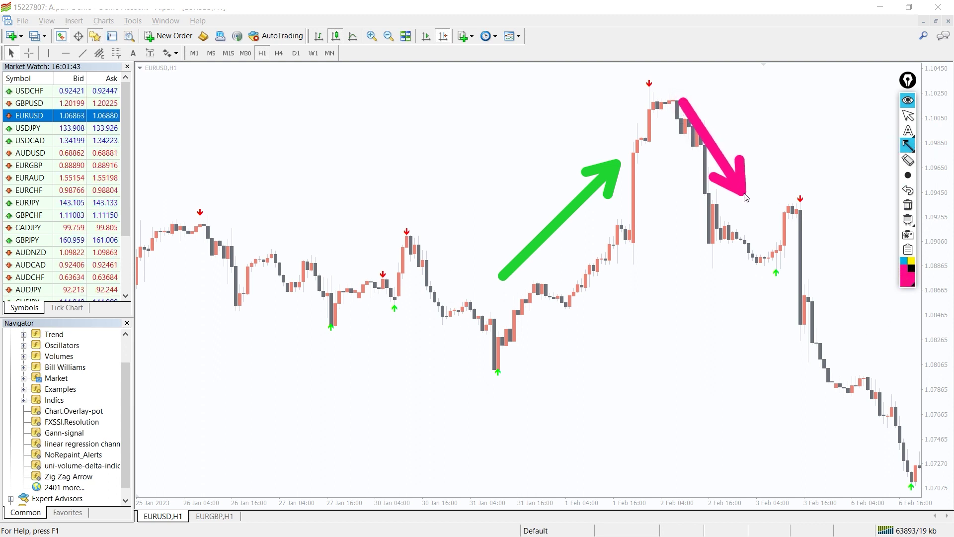
pyautogui.moveTo(713, 156); pyautogui.dragTo(777, 245)
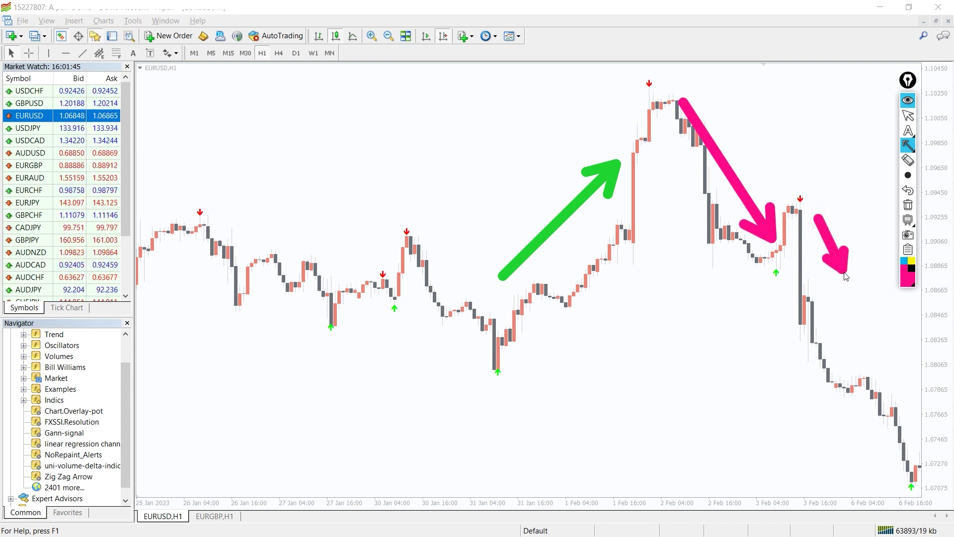
pyautogui.moveTo(848, 279); pyautogui.dragTo(902, 397)
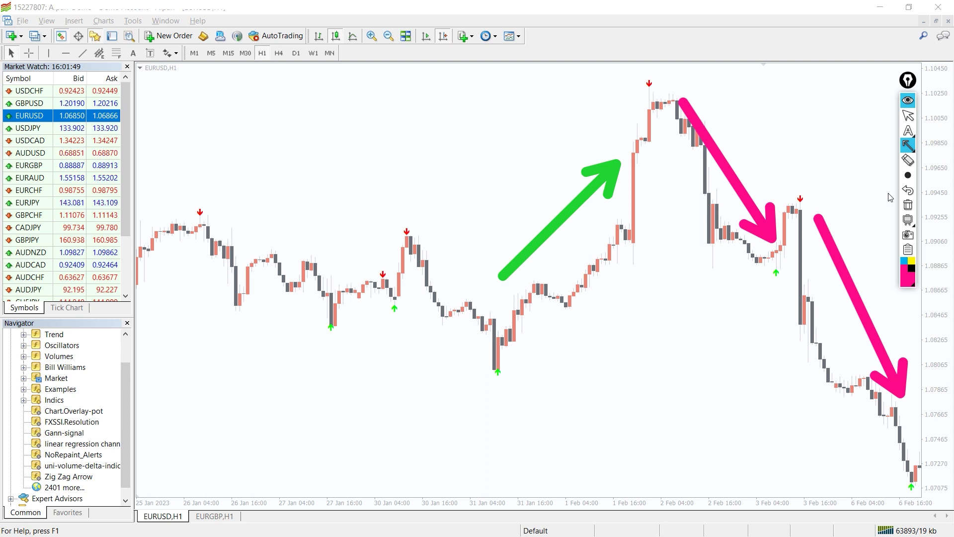
# - Clear the old arrows, then draw black arrows down from the peak and up the rebound
pyautogui.click(909, 204)
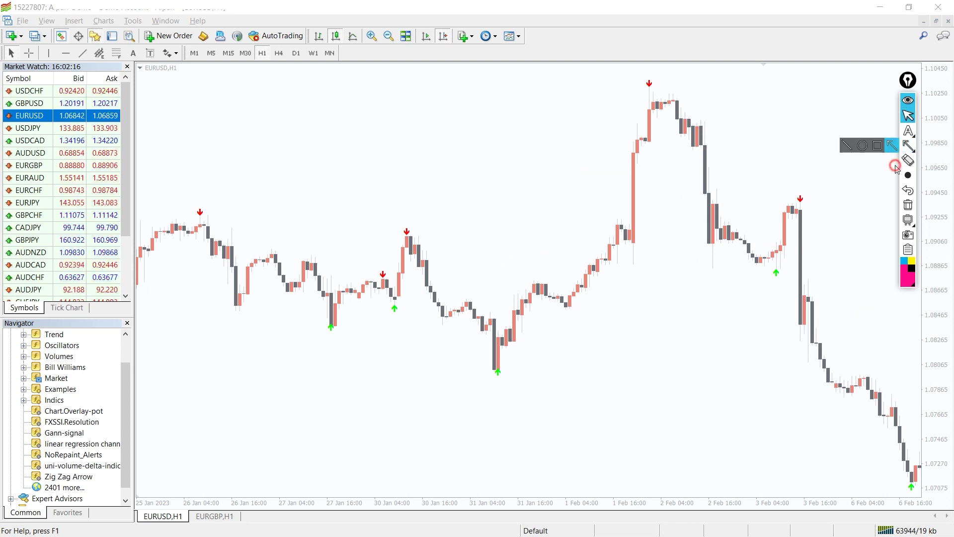
pyautogui.scroll(-3, 471, 330)
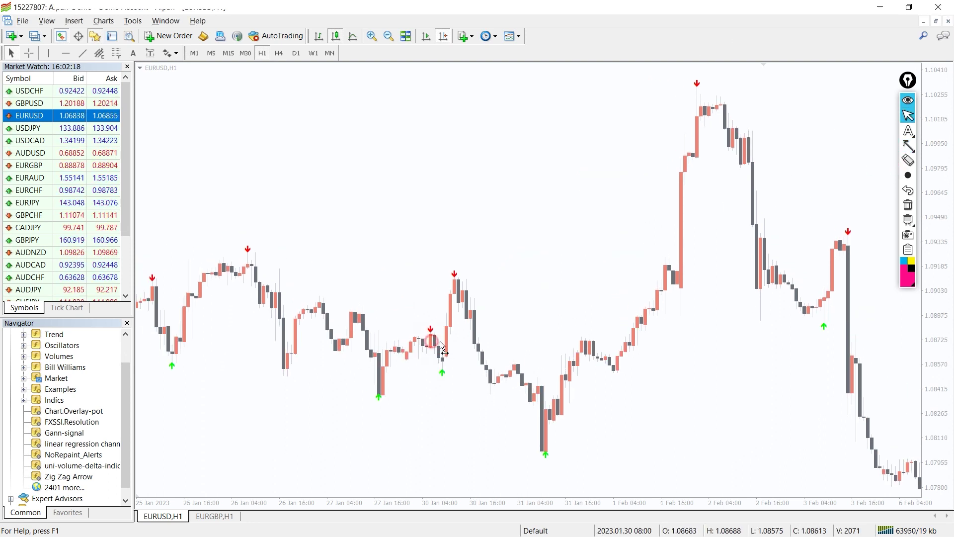
pyautogui.scroll(-3, 479, 337)
pyautogui.scroll(-3, 510, 333)
pyautogui.scroll(-3, 509, 333)
pyautogui.scroll(-3, 527, 321)
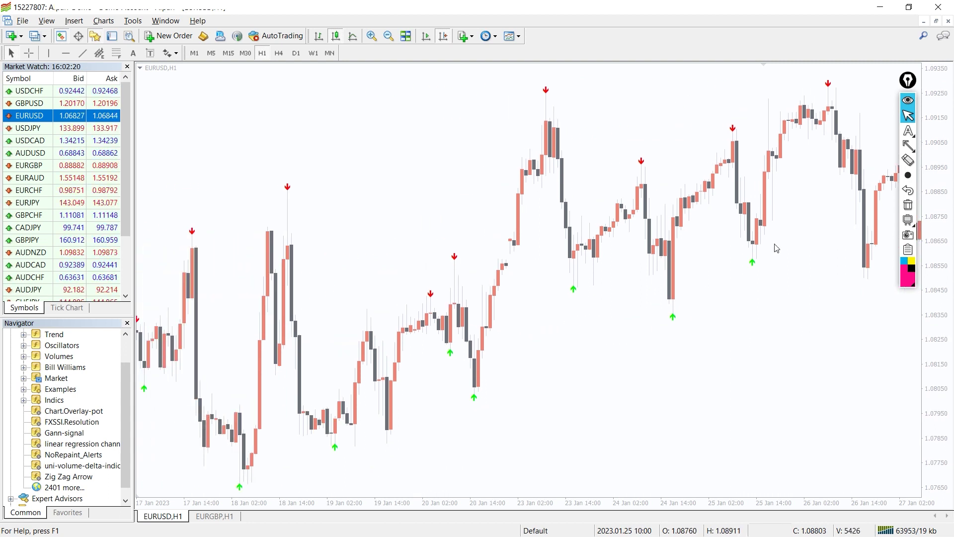
pyautogui.click(881, 133)
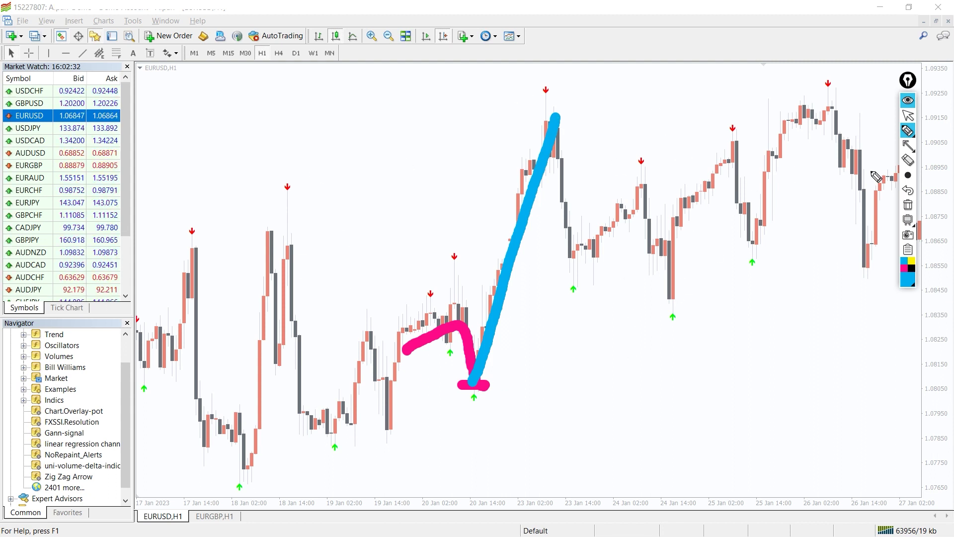
pyautogui.click(911, 148)
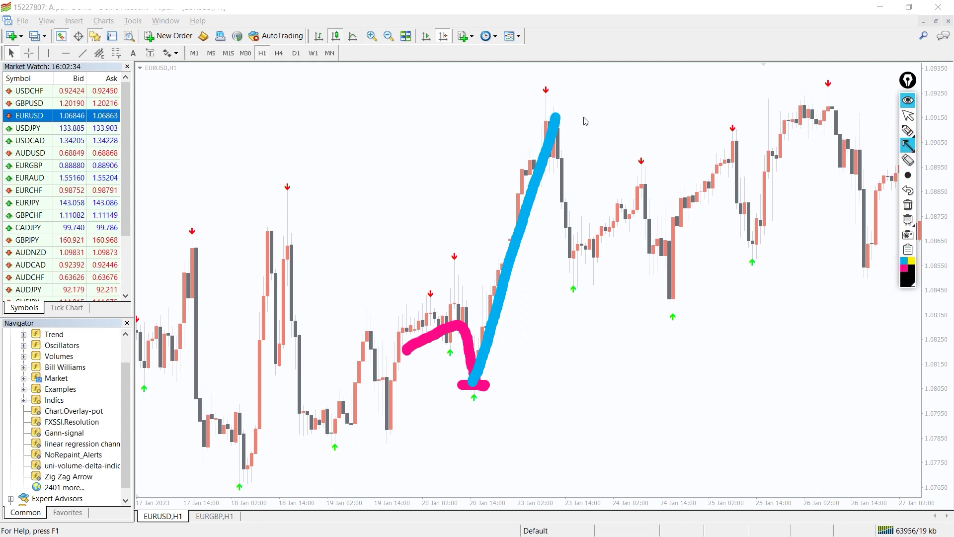
pyautogui.moveTo(582, 167); pyautogui.dragTo(600, 226)
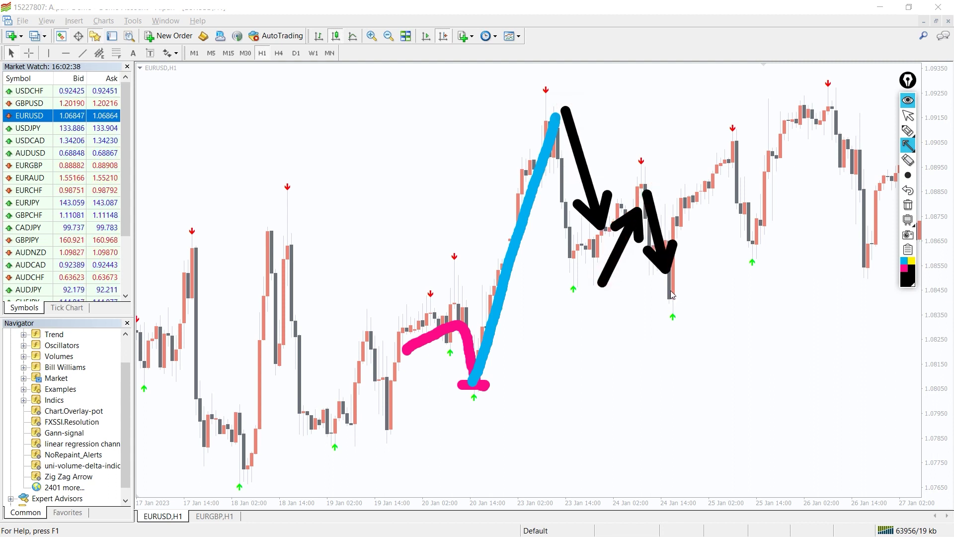
pyautogui.moveTo(674, 296)
pyautogui.mouseDown()
pyautogui.moveTo(737, 153)
pyautogui.moveTo(768, 234)
pyautogui.mouseUp()
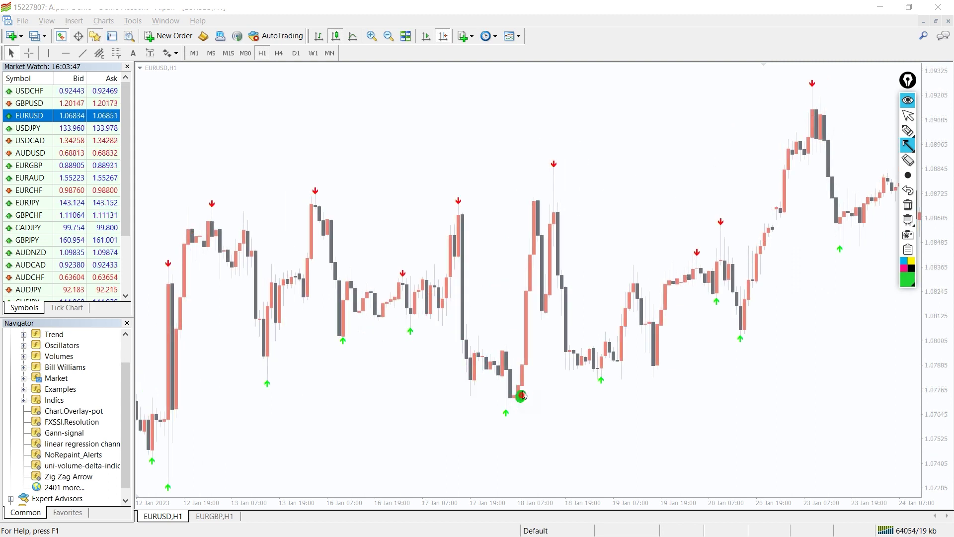
# - Draw a green arrow up the mid-January rally and a red level line at the swing low
pyautogui.moveTo(523, 396); pyautogui.dragTo(536, 330)
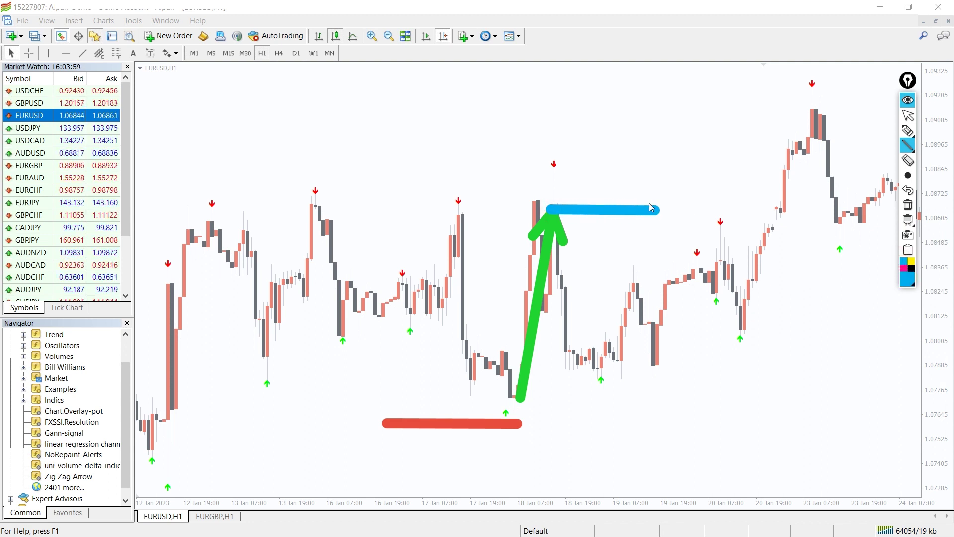
pyautogui.moveTo(557, 191); pyautogui.dragTo(600, 344)
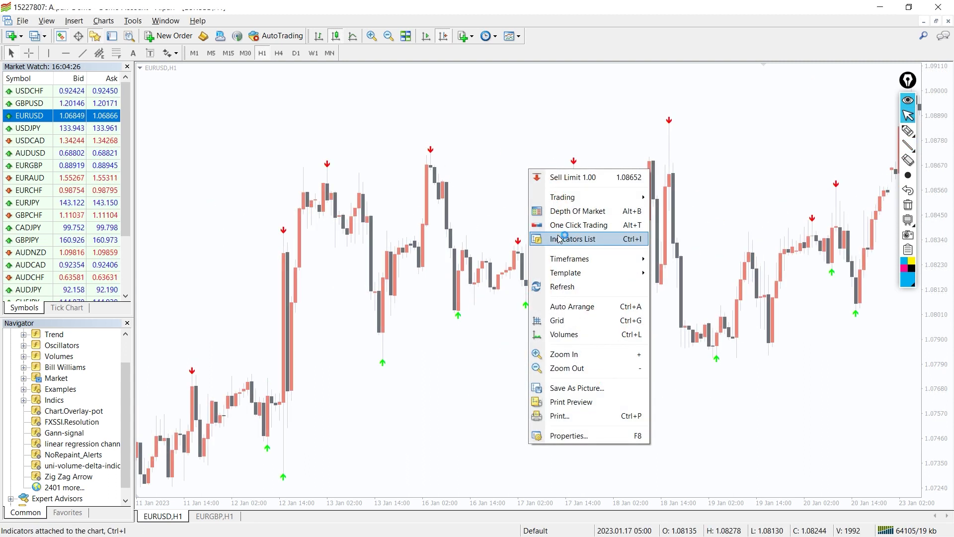
# - In Zig Zag Arrow's inputs, set ExtDepth 15, ExtDeviation 6 and ExtBackstep 4
pyautogui.click(384, 187)
pyautogui.click(395, 216)
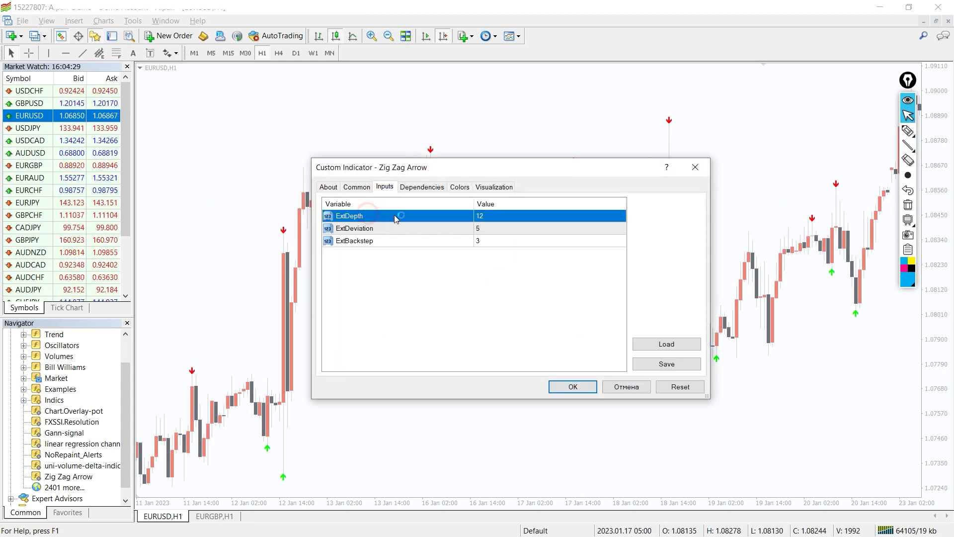
pyautogui.click(491, 216)
pyautogui.write('15')
pyautogui.click(493, 243)
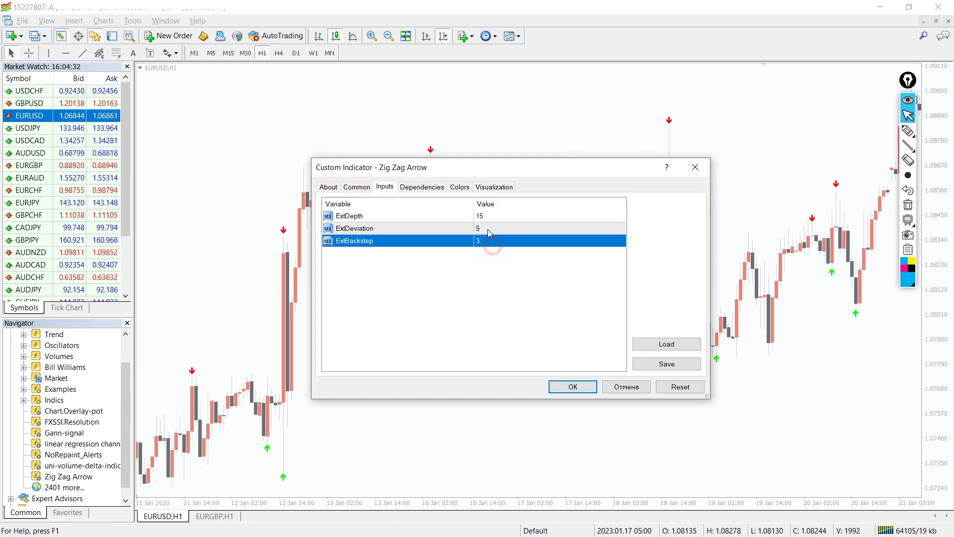
pyautogui.write('6')
pyautogui.click(481, 258)
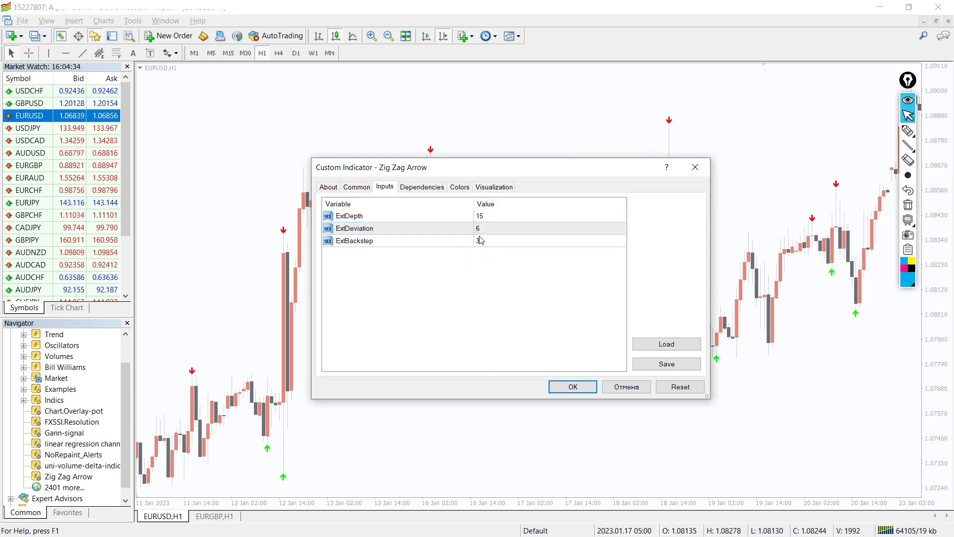
pyautogui.doubleClick(480, 240)
pyautogui.write('4')
pyautogui.click(491, 274)
# - Make down arrows DeepPink and up arrows DeepSkyBlue, both width 3, and apply
pyautogui.click(452, 187)
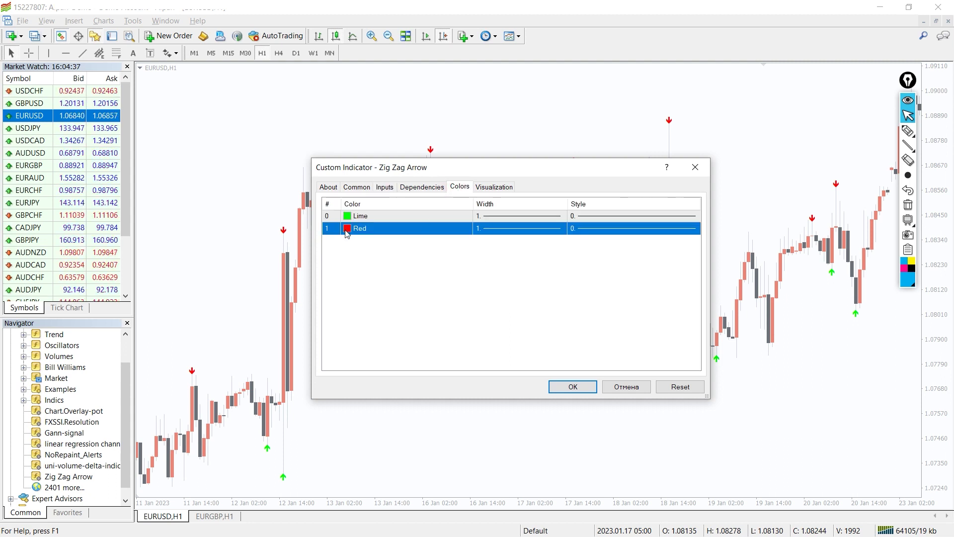
pyautogui.click(347, 228)
pyautogui.click(370, 314)
pyautogui.click(522, 228)
pyautogui.click(501, 259)
pyautogui.click(347, 216)
pyautogui.click(391, 289)
pyautogui.click(515, 215)
pyautogui.click(501, 246)
pyautogui.click(572, 387)
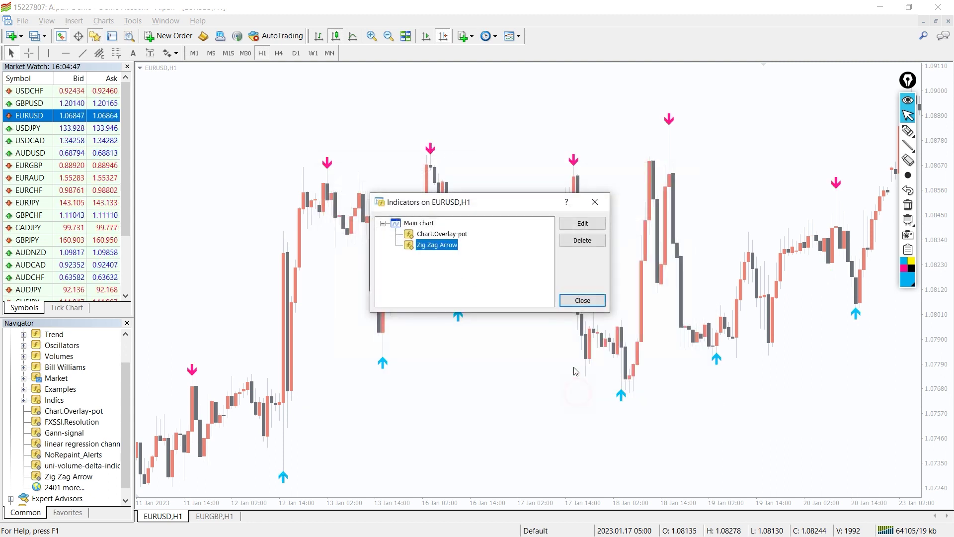
# - Close the indicators list and pan back to early December to review the recoloured arrows
pyautogui.click(581, 298)
pyautogui.moveTo(398, 366)
pyautogui.mouseDown()
pyautogui.moveTo(427, 365)
pyautogui.moveTo(528, 319)
pyautogui.mouseUp()
pyautogui.moveTo(390, 373)
pyautogui.mouseDown()
pyautogui.moveTo(429, 369)
pyautogui.moveTo(506, 310)
pyautogui.moveTo(574, 282)
pyautogui.mouseUp()
pyautogui.moveTo(328, 339)
pyautogui.mouseDown()
pyautogui.moveTo(396, 326)
pyautogui.moveTo(405, 357)
pyautogui.mouseUp()
pyautogui.scroll(-3, 546, 353)
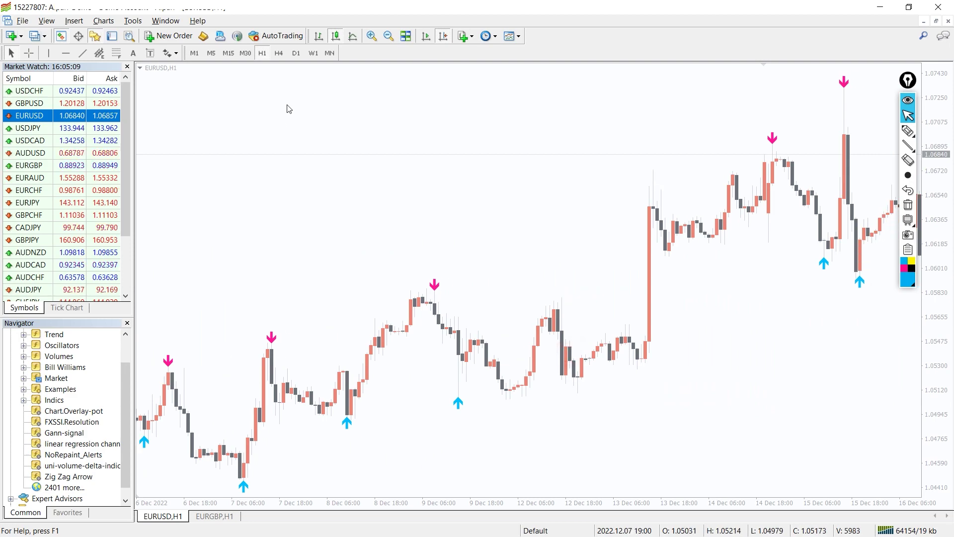